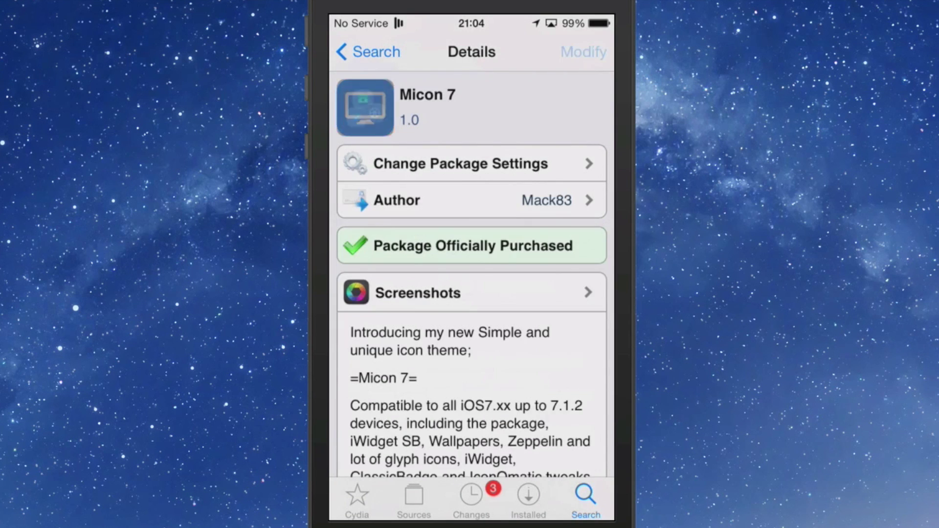
scroll(472, 294, "down", 4)
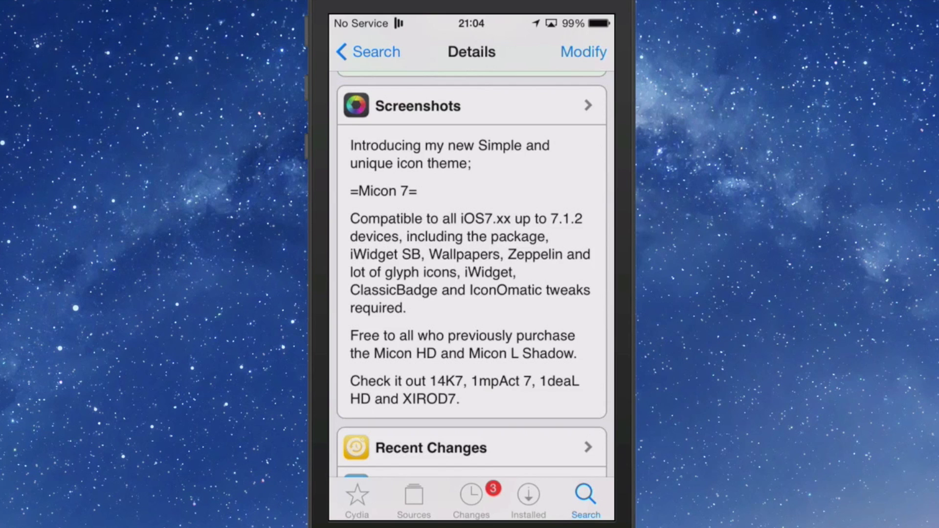
Leave Cydia's Micon 7 page for the home screen with its dark neon icons.
key("super")
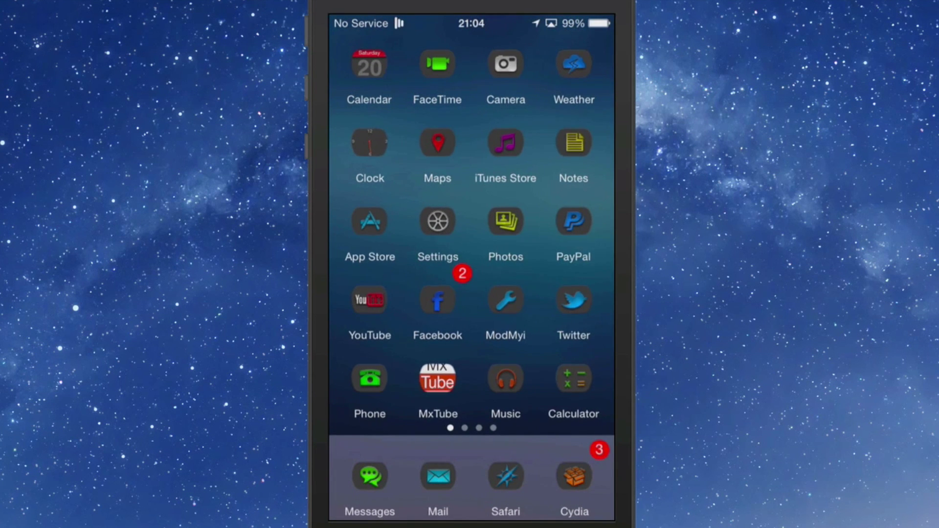
left_click(438, 222)
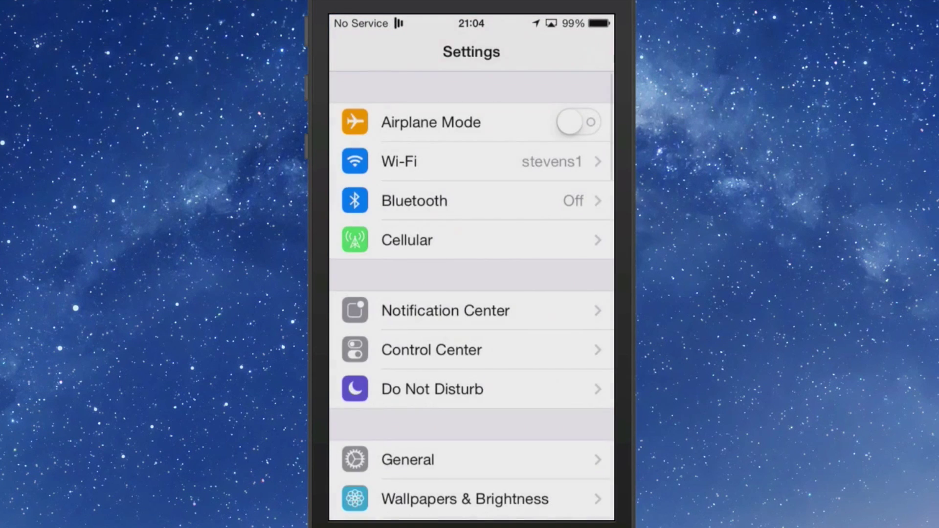
scroll(471, 293, "down", 3)
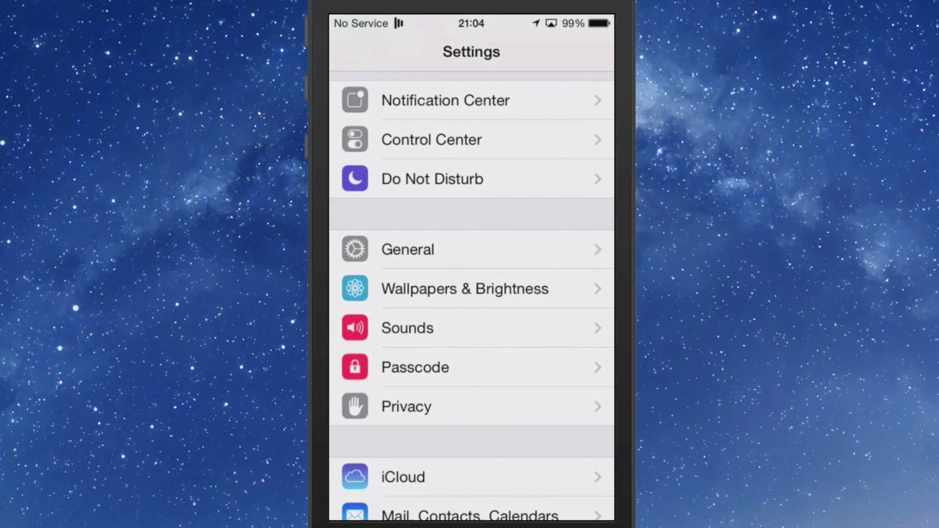
left_click(471, 289)
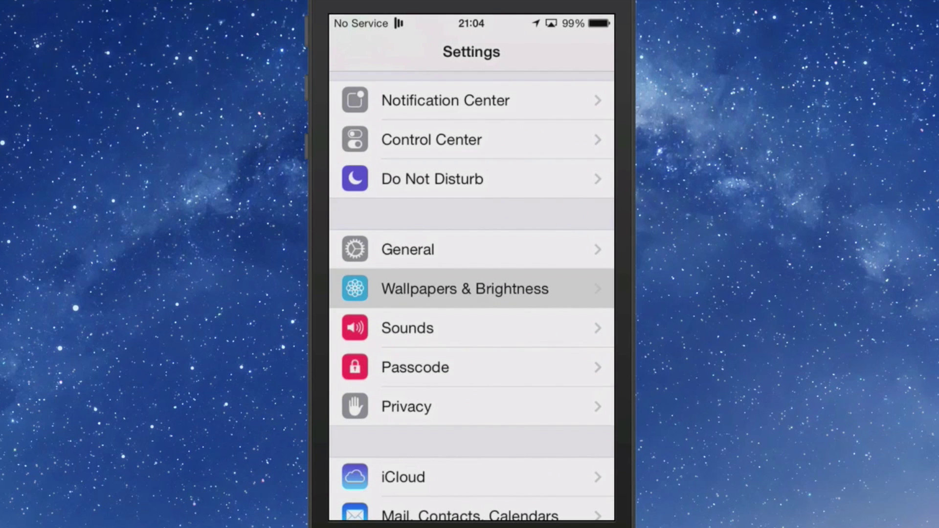
left_click(471, 268)
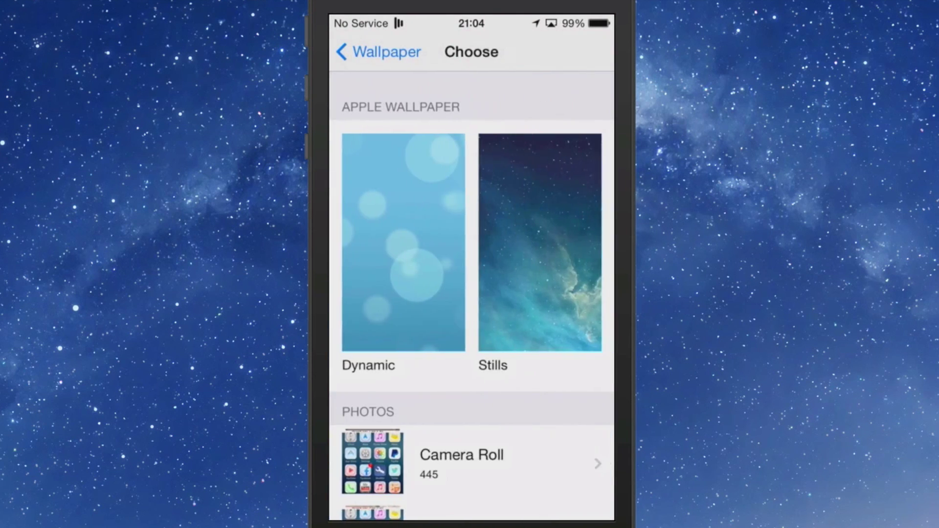
left_click(539, 242)
scroll(471, 294, "down", 10)
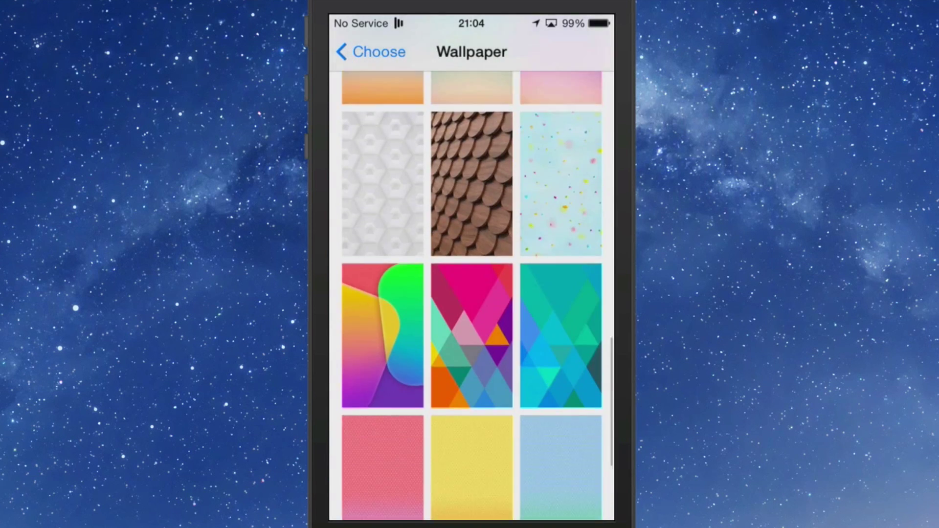
scroll(472, 294, "up", 10)
scroll(471, 294, "up", 4)
scroll(472, 294, "up", 4)
scroll(471, 294, "down", 10)
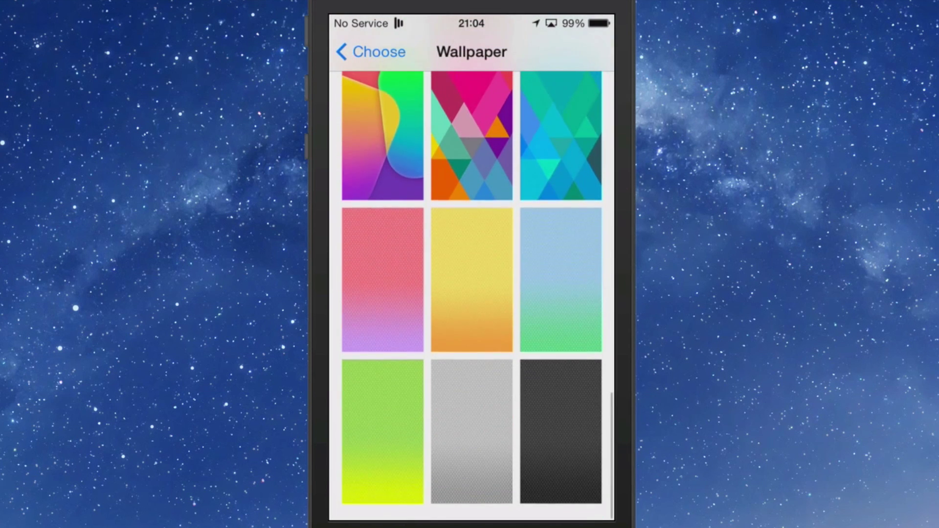
left_click(561, 433)
left_click(399, 499)
left_click(471, 448)
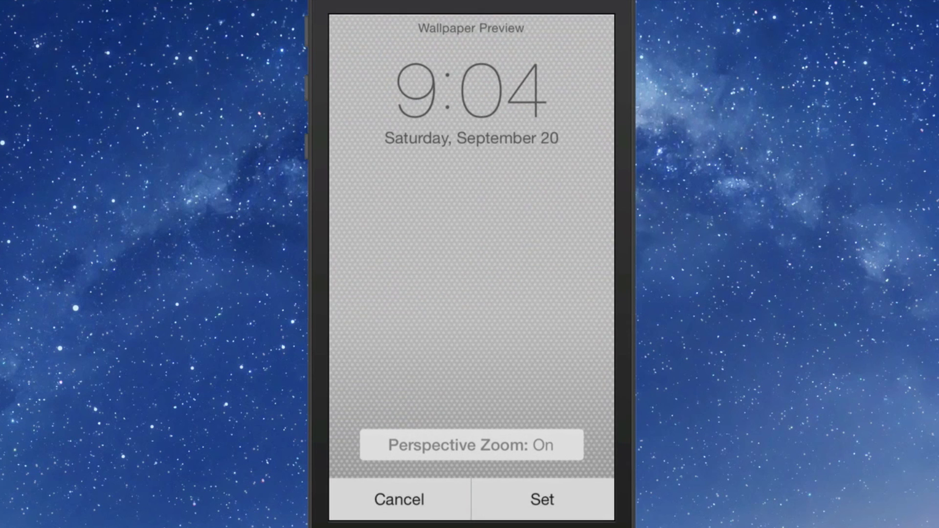
left_click(399, 499)
scroll(472, 293, "up", 10)
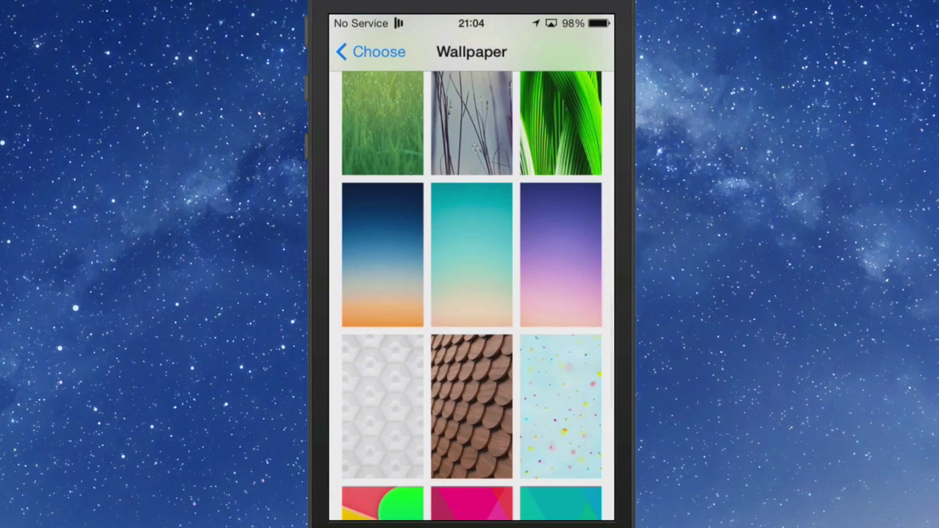
scroll(471, 294, "down", 10)
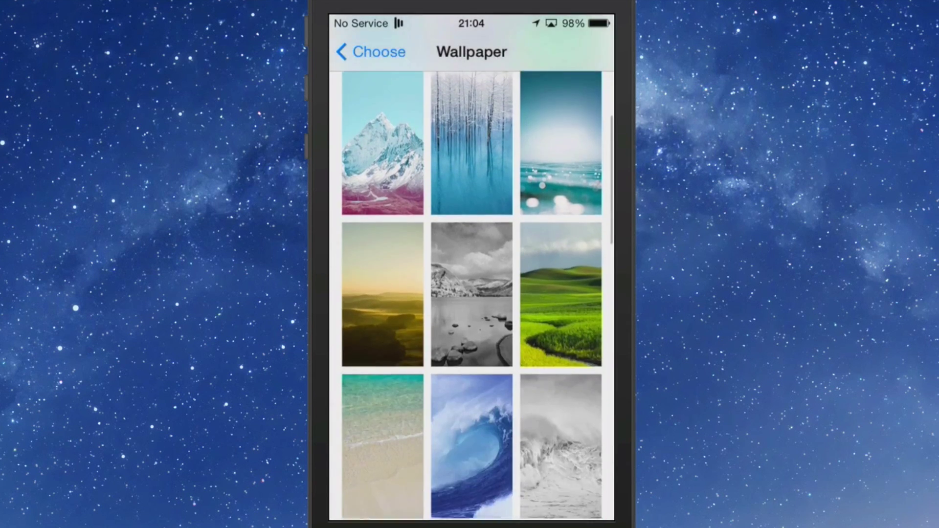
Go back to the home screen to browse the Micon 7-themed icon pages.
key("super")
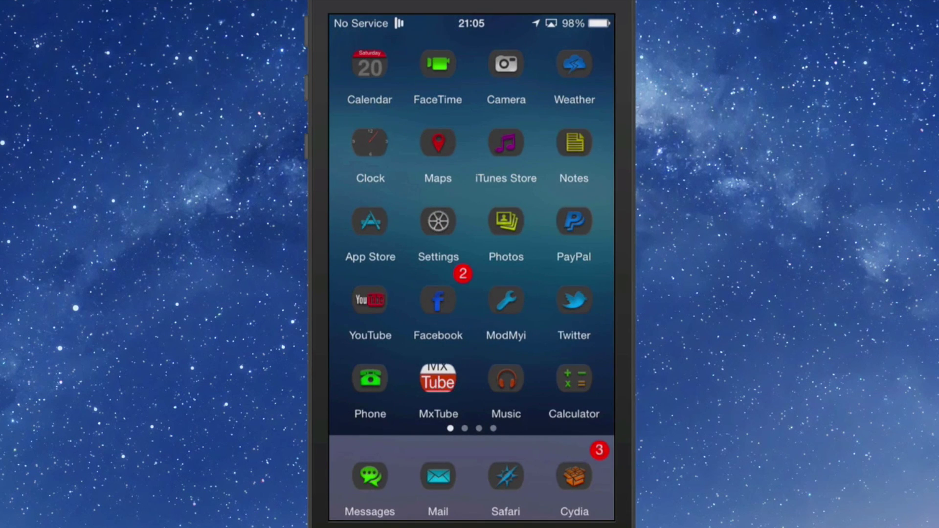
scroll(471, 227, "right", 5)
scroll(471, 228, "right", 5)
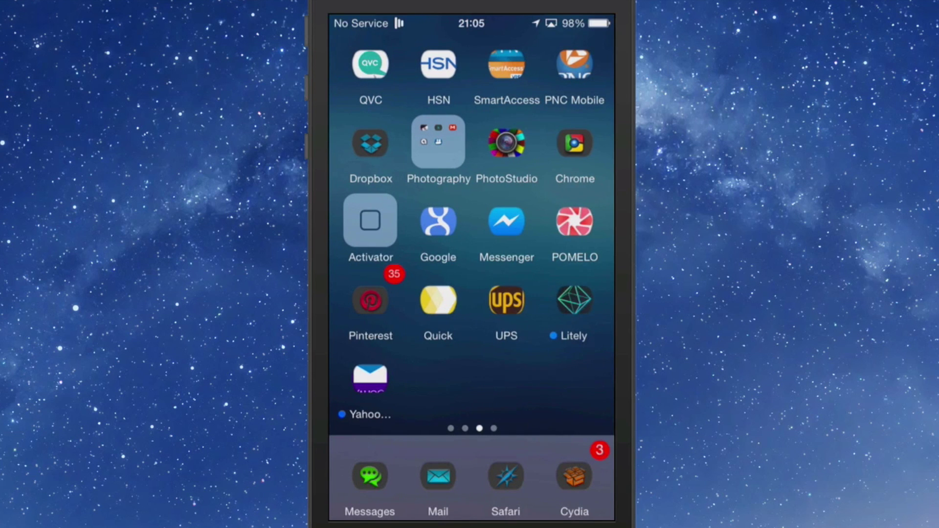
scroll(471, 227, "right", 5)
scroll(472, 228, "left", 5)
scroll(471, 228, "left", 5)
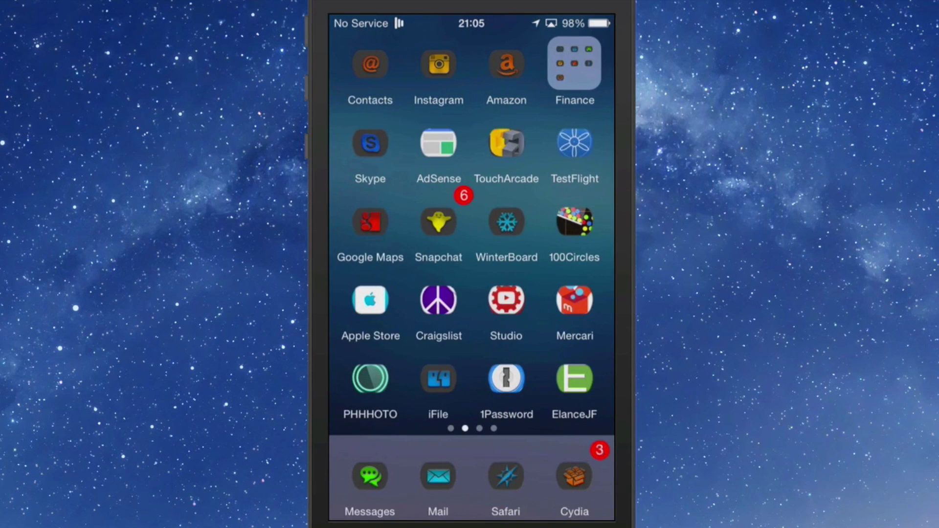
scroll(471, 227, "left", 5)
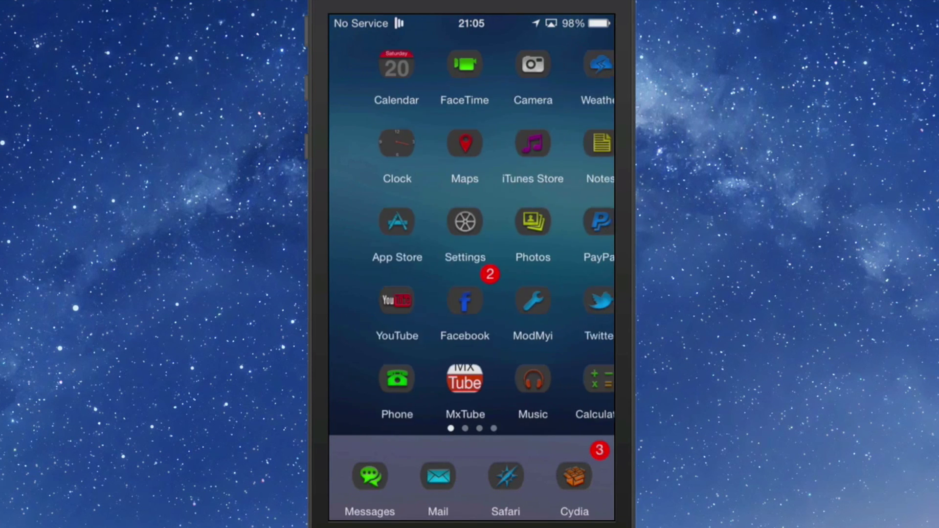